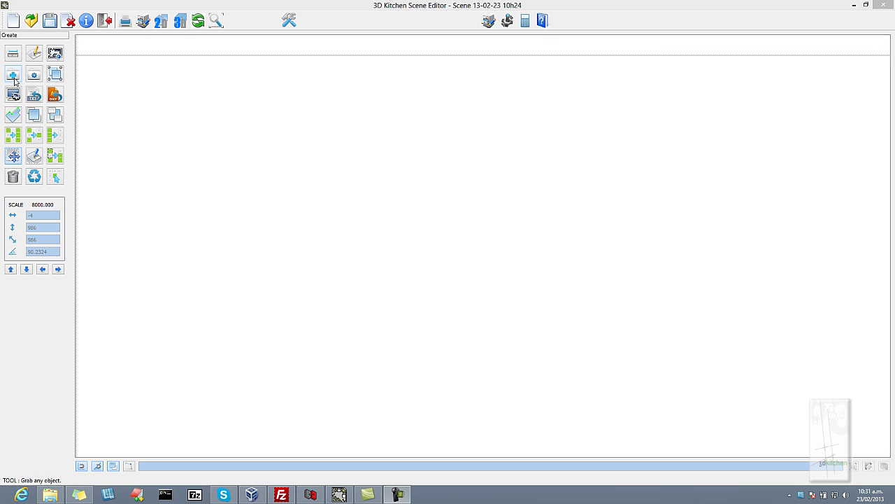
Step: Add a BC-3L L-shaped corner base cabinet near the upper left of the empty floor plan
left_click(12, 76)
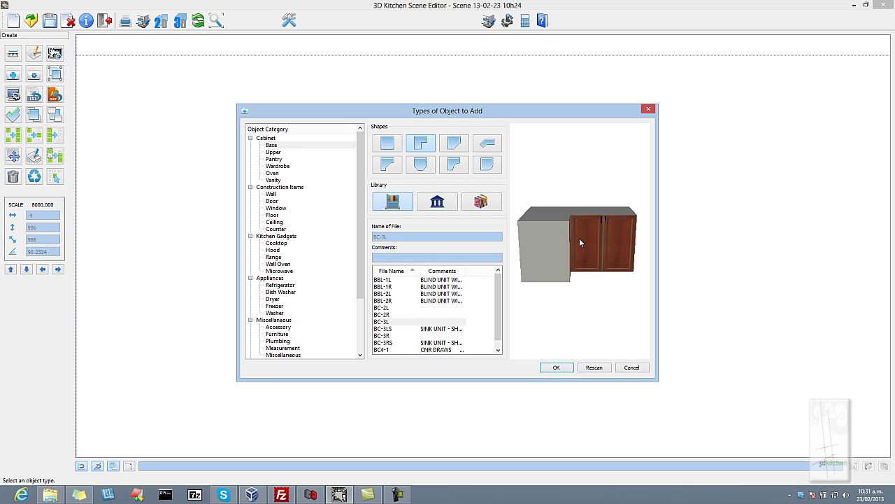
scroll(571, 247, "up", 3)
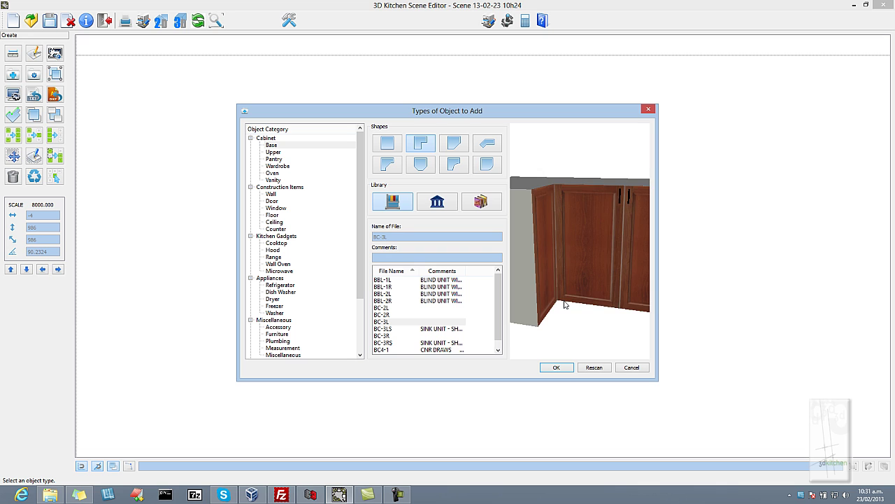
left_click_drag(565, 304, 553, 276)
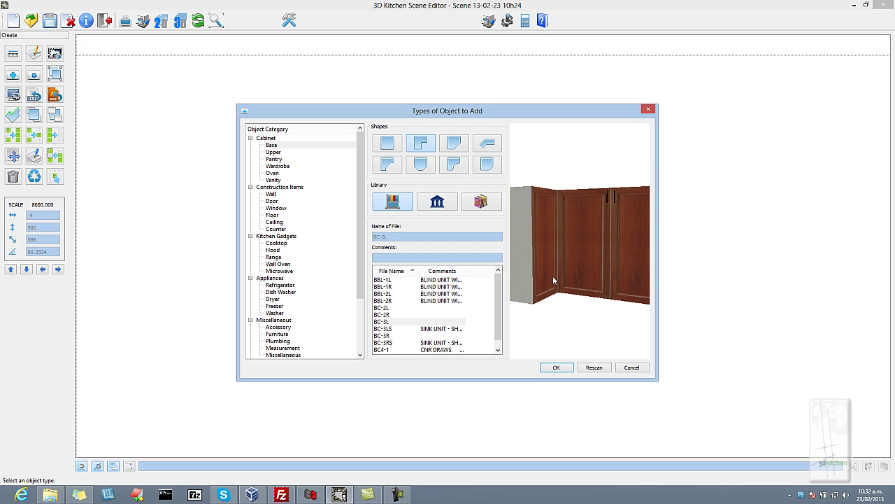
left_click(557, 368)
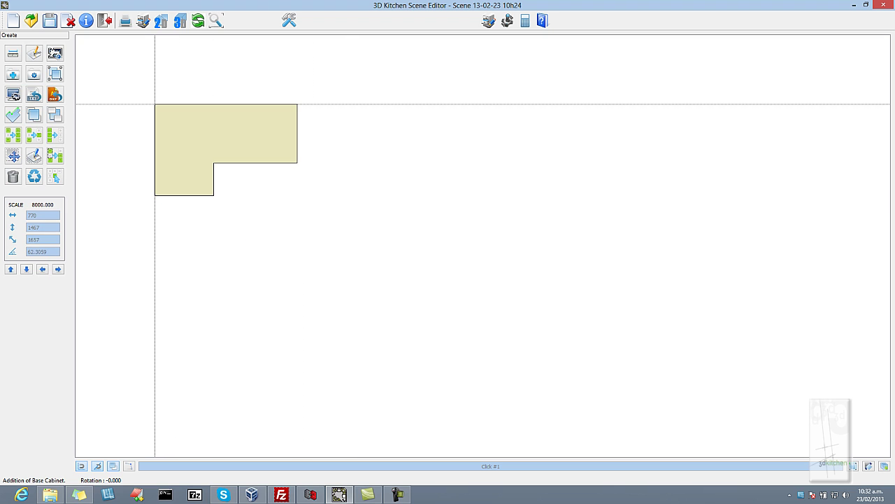
left_click(155, 104)
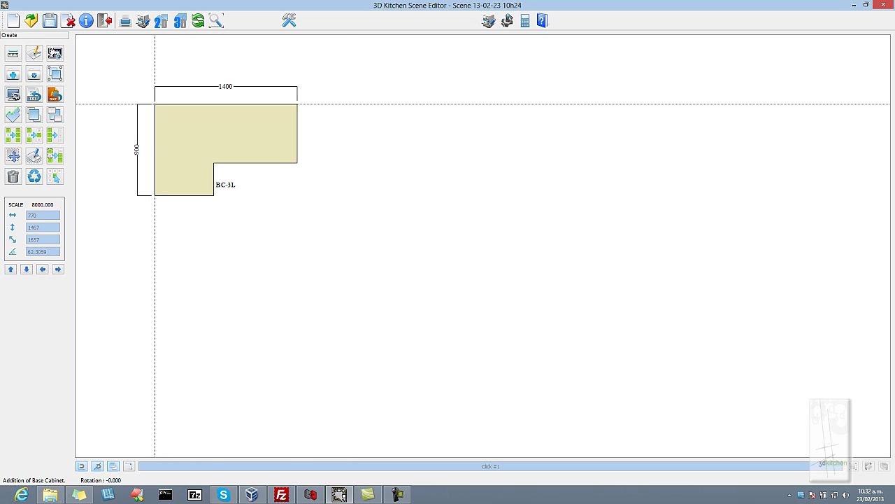
Step: Add a rectangular B2 two-door base cabinet against the right end of the BC-3L corner cabinet
left_click(12, 75)
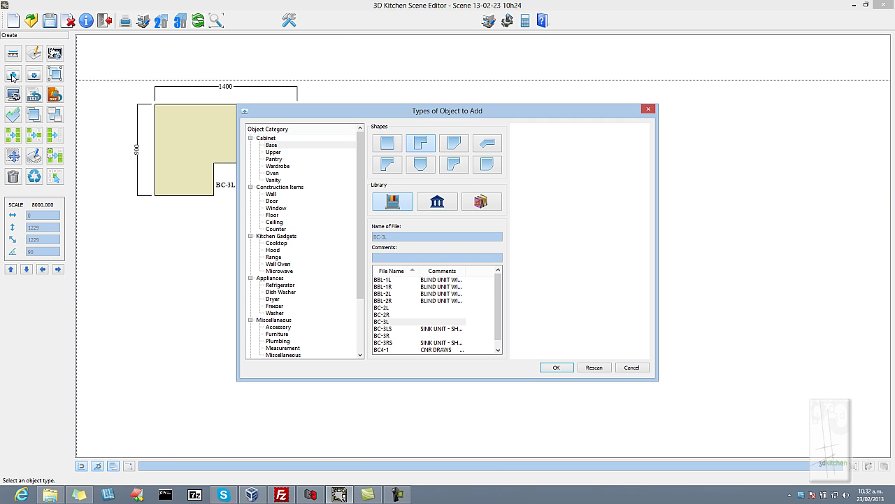
left_click(388, 147)
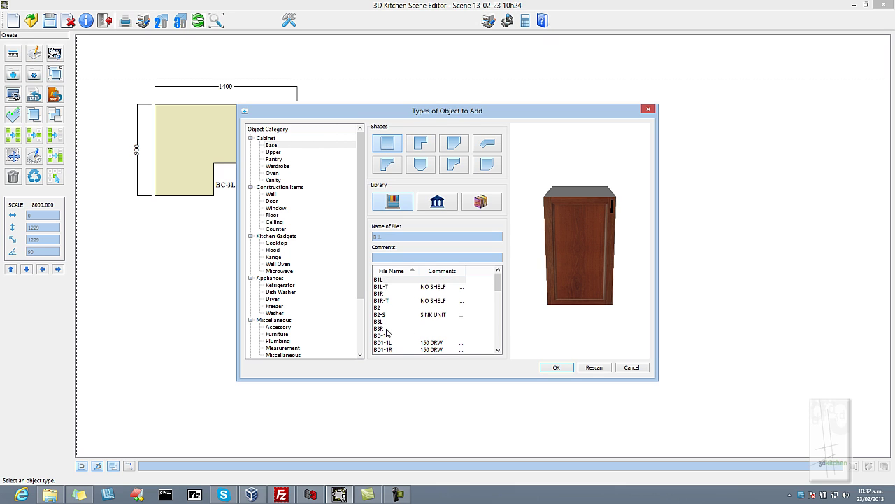
left_click(381, 308)
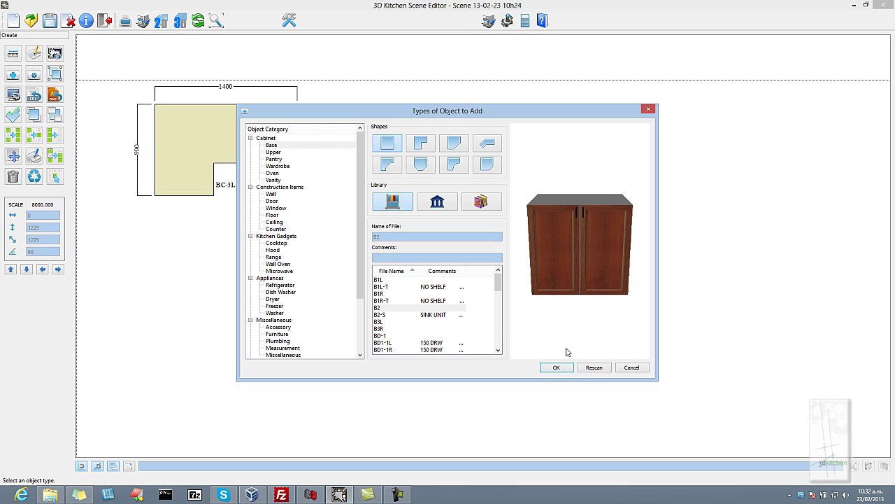
scroll(571, 313, "up", 3)
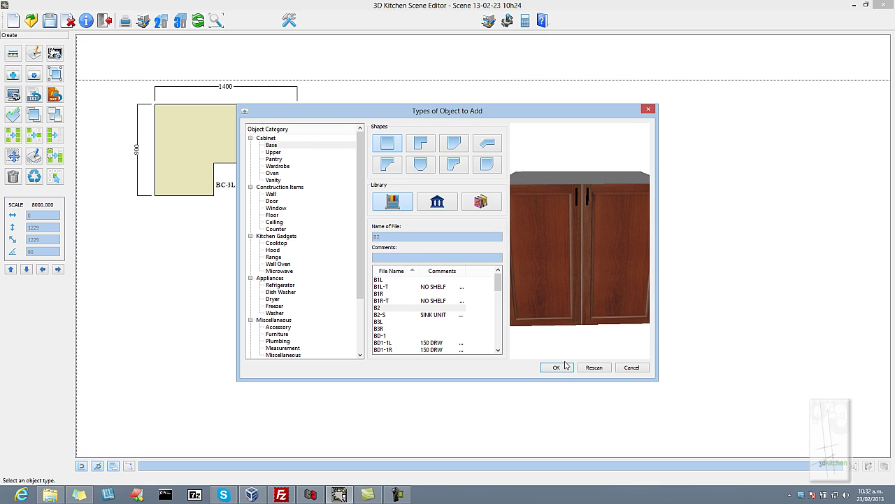
left_click(561, 368)
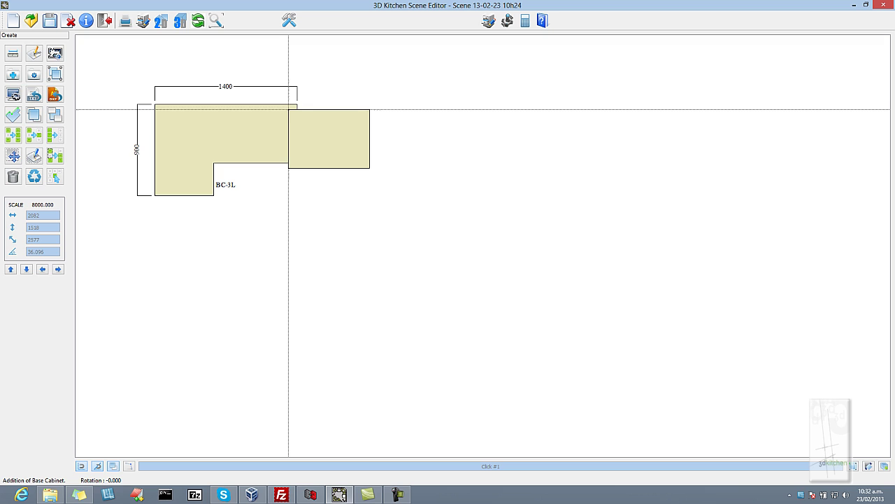
left_click(289, 109)
Step: Add a BD-4-1 drawer base cabinet against the right side of the B2 cabinet
left_click(12, 155)
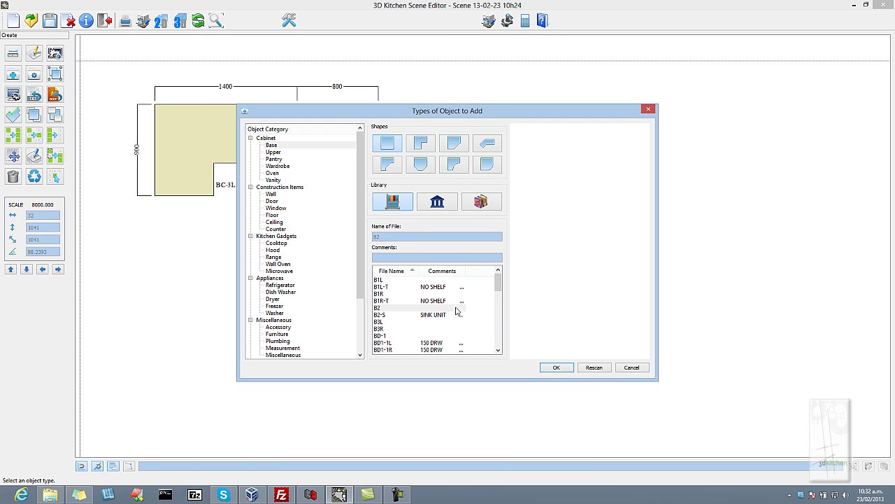
left_click(498, 339)
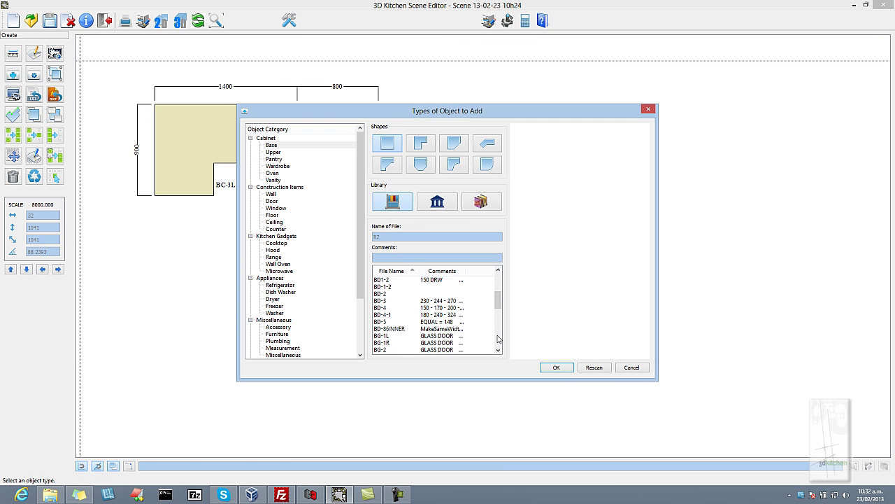
left_click(418, 315)
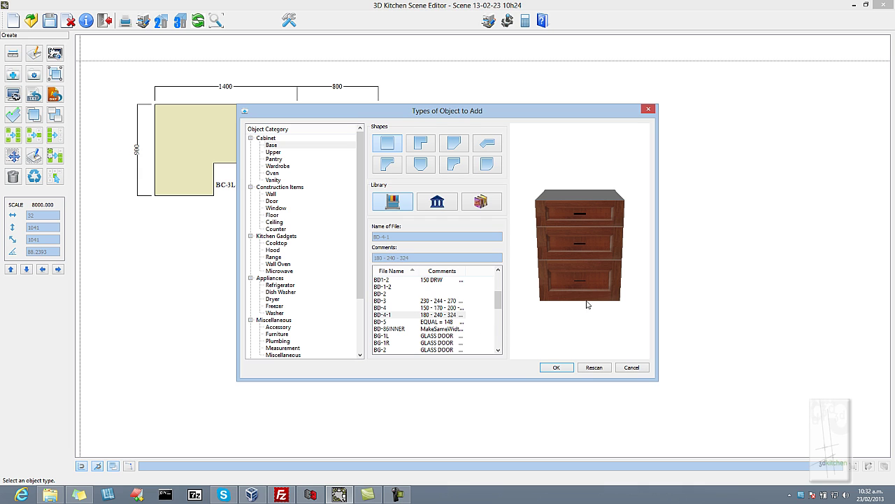
scroll(586, 308, "up", 2)
left_click(553, 367)
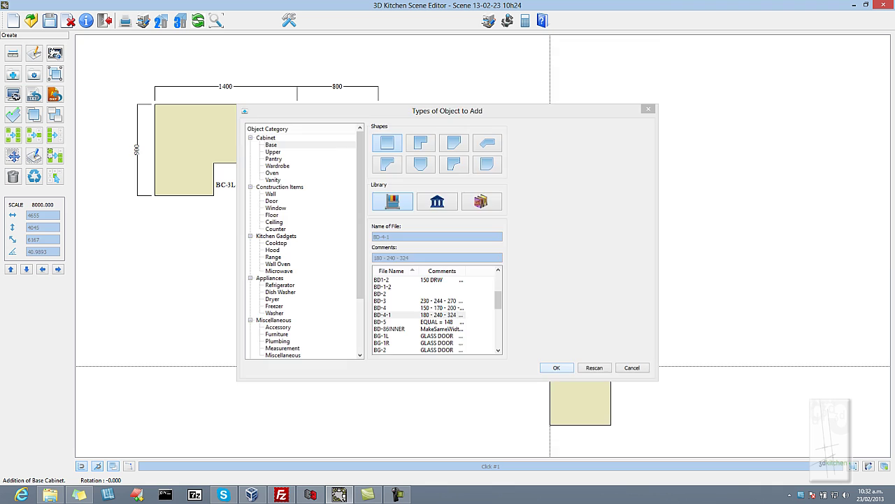
left_click(370, 107)
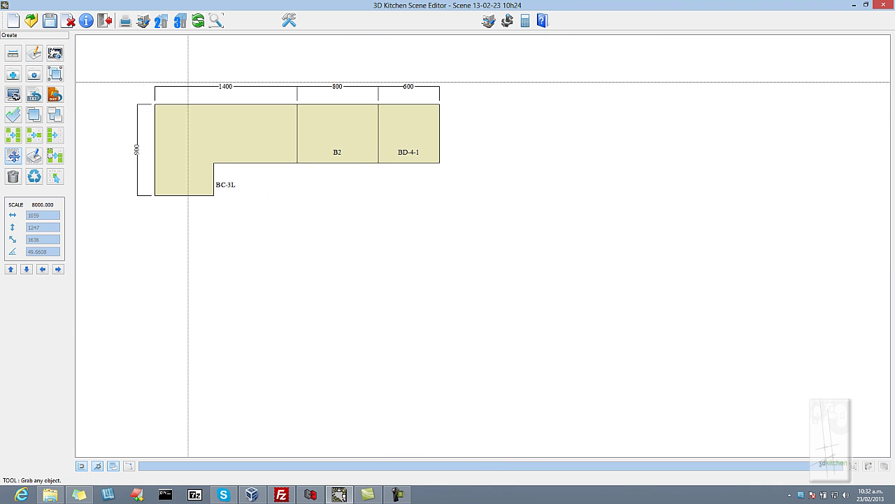
Step: Add an angled BA-2L base cabinet in the open area below the cabinet run
left_click(12, 76)
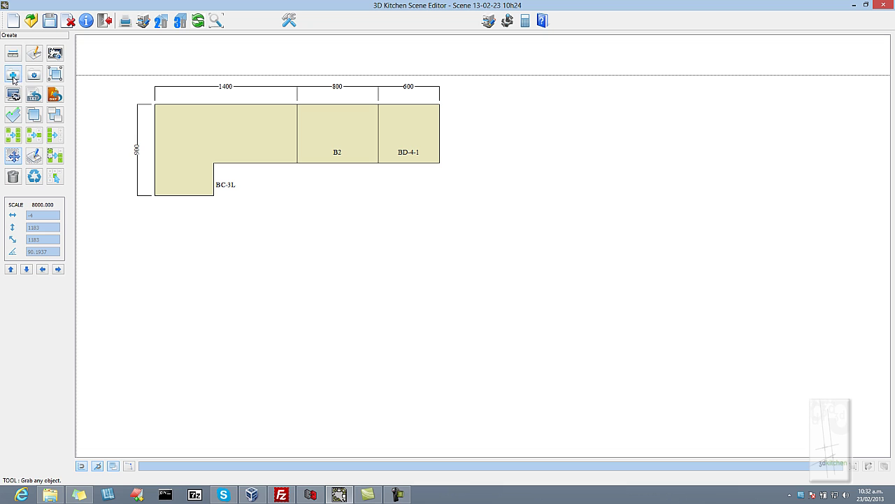
left_click(488, 143)
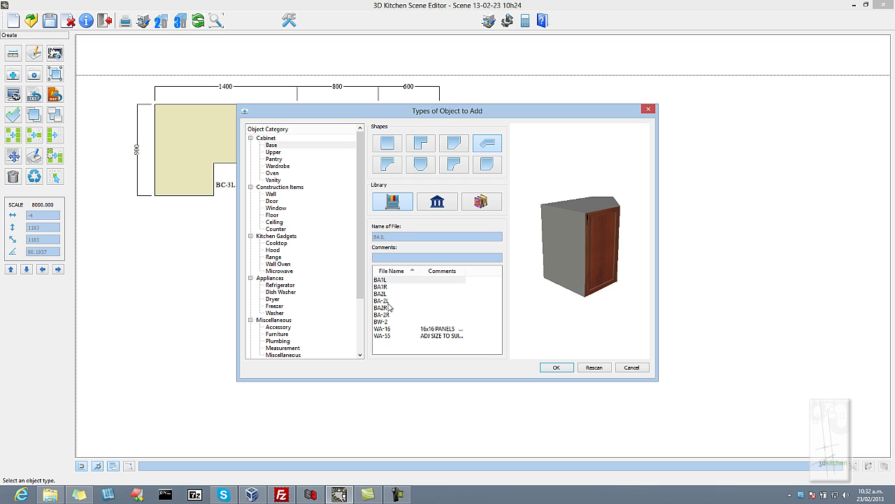
left_click(385, 301)
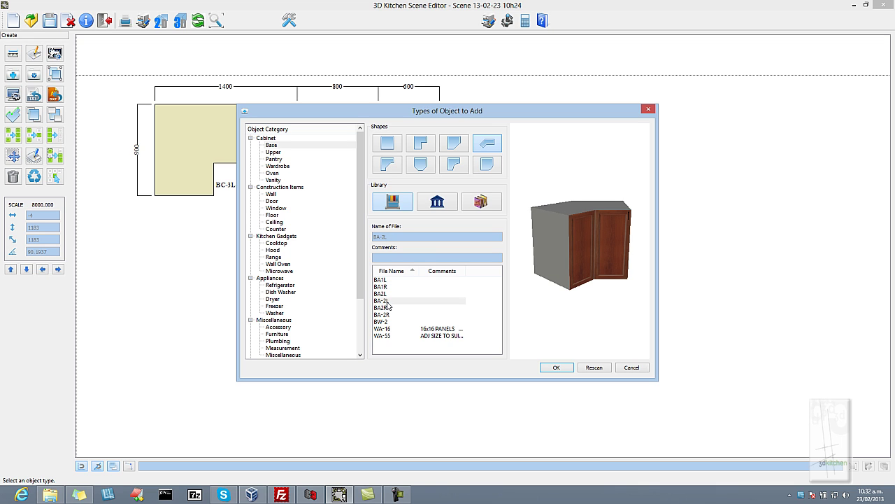
left_click(556, 368)
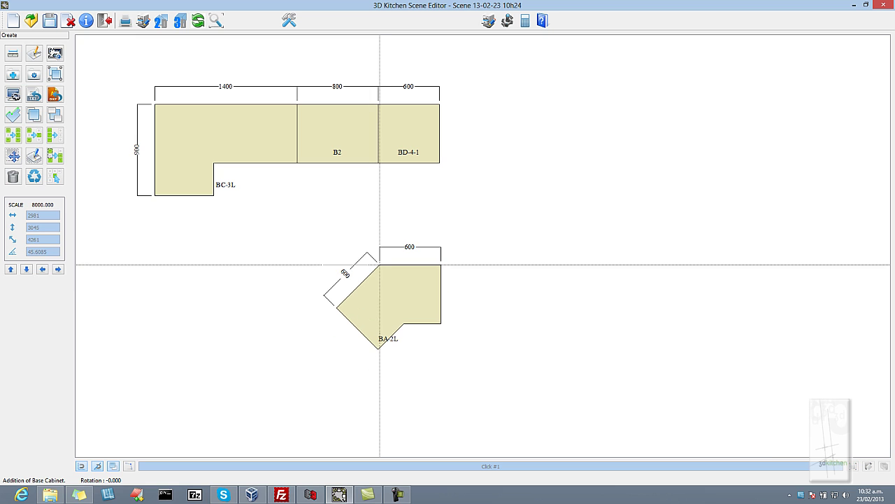
left_click(380, 266)
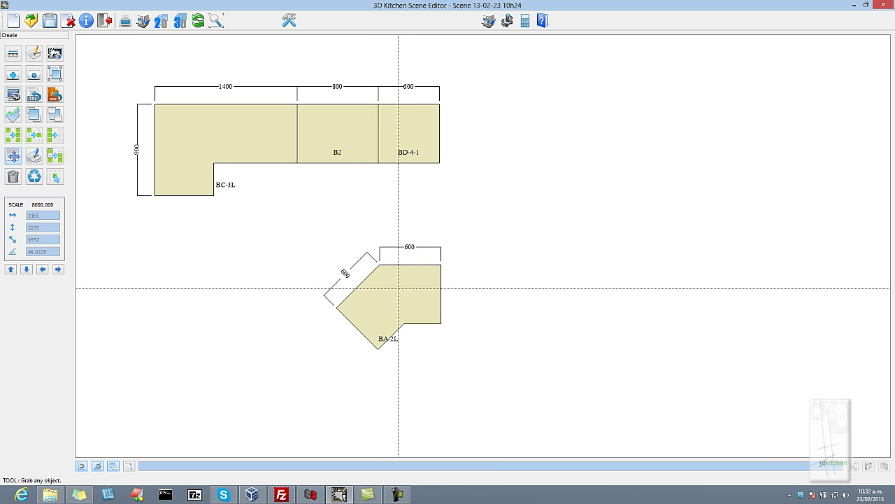
Step: Display the ER, FL, EL and FR dimensions of the BA-2L cabinet in plan and set its width to 900
scroll(397, 289, "up", 1)
scroll(395, 289, "up", 2)
scroll(392, 290, "down", 1)
scroll(392, 290, "up", 1)
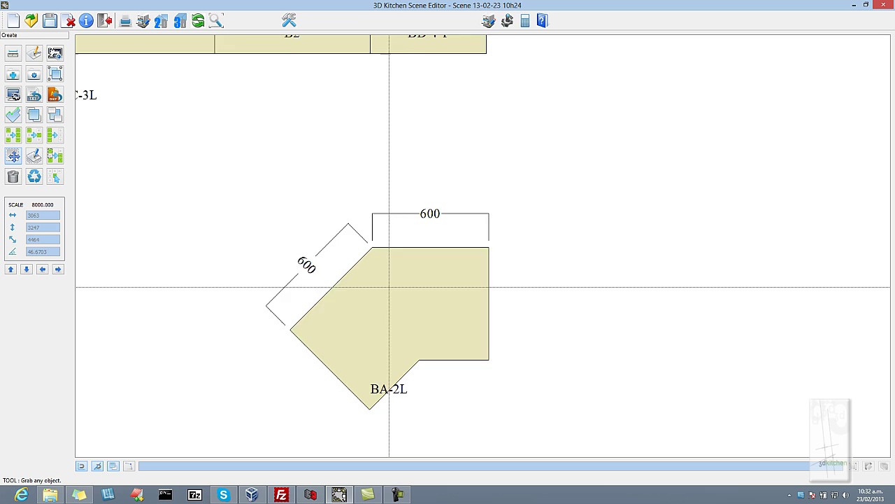
scroll(389, 289, "down", 1)
scroll(383, 293, "down", 1)
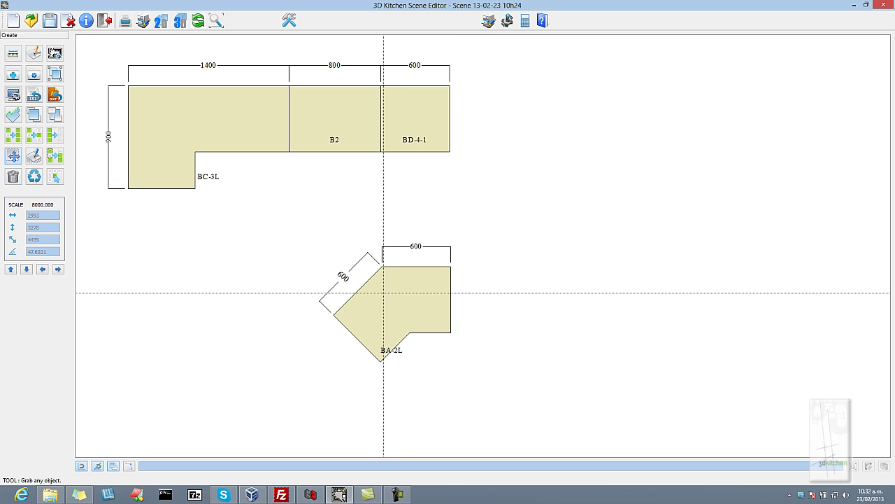
double_click(383, 293)
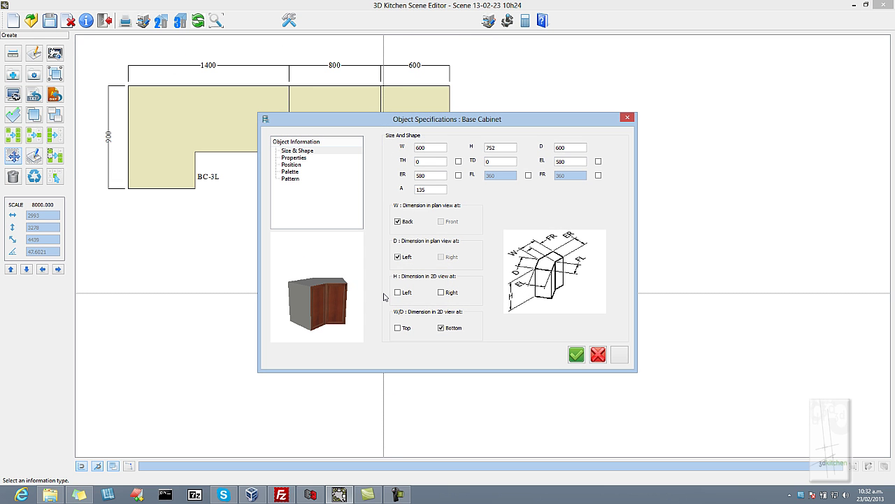
left_click_drag(443, 122, 661, 72)
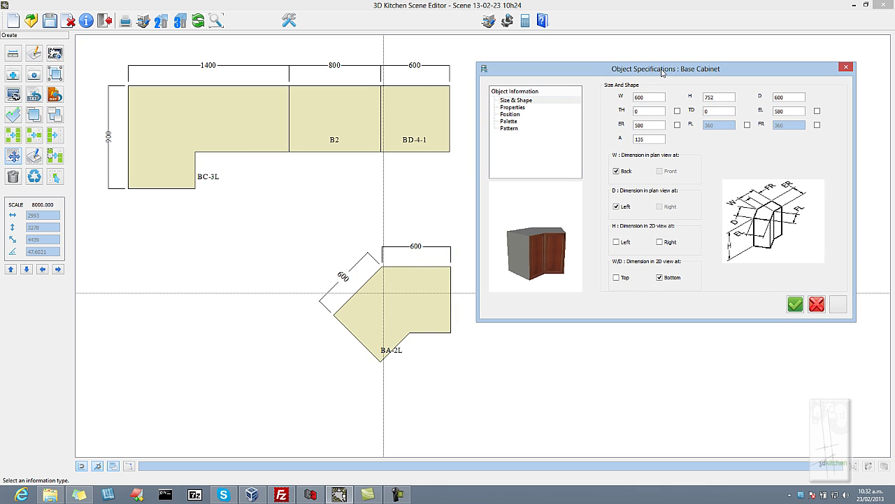
left_click(677, 125)
left_click(748, 125)
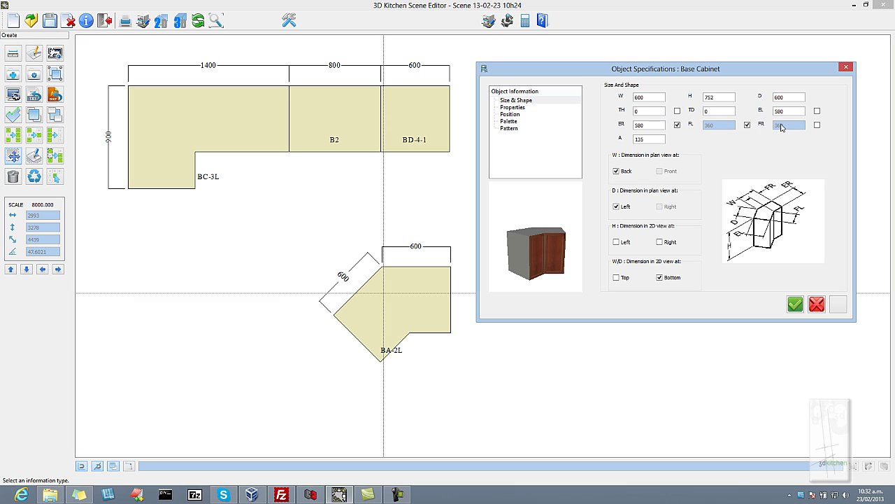
left_click(817, 111)
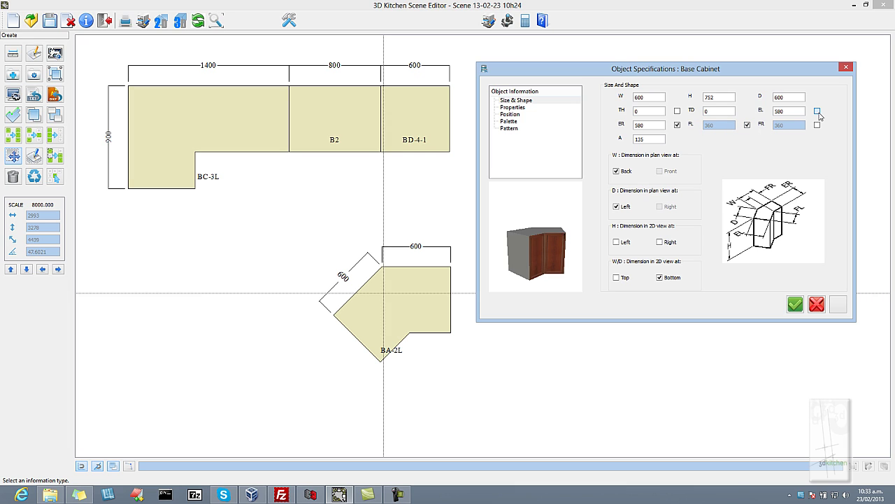
left_click(842, 305)
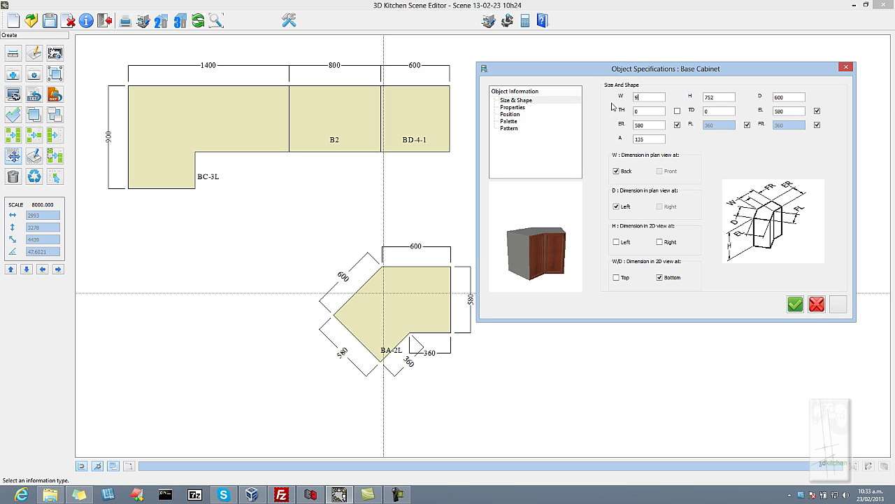
left_click(842, 307)
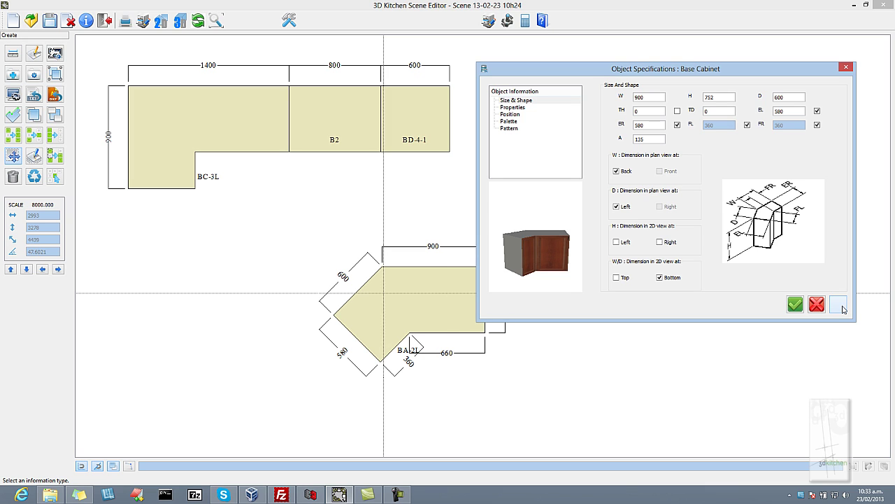
Step: Set the BA-2L cabinet's angle to 150 and apply it to the plan
left_click_drag(653, 141, 622, 140)
type("150")
left_click(839, 308)
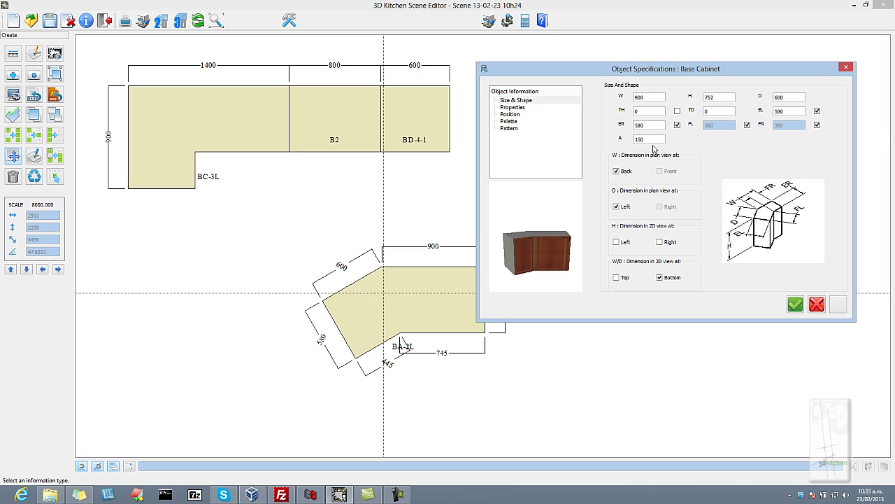
Step: Set the BA-2L cabinet's angle to 135 and accept its specifications
left_click_drag(653, 140, 629, 141)
type("135")
left_click(844, 307)
left_click(796, 304)
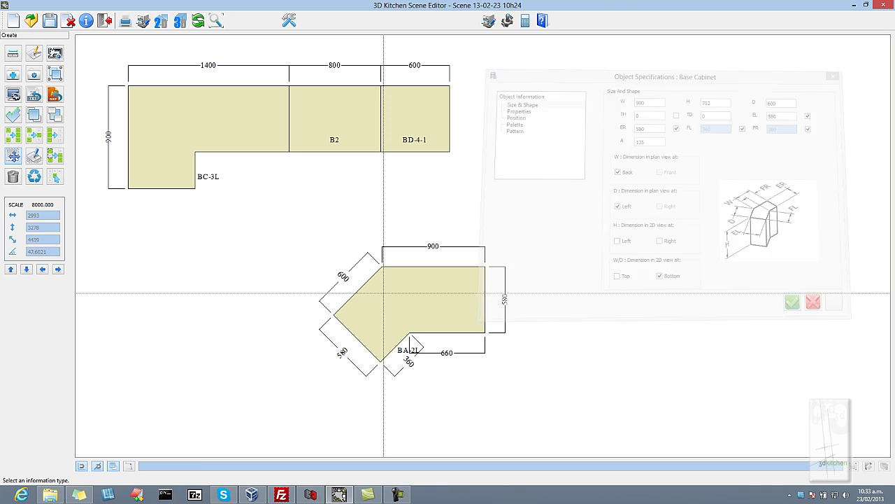
Step: Review the BC-3L corner cabinet's size, properties, position and pattern specifications, and close them without changes
left_click(222, 25)
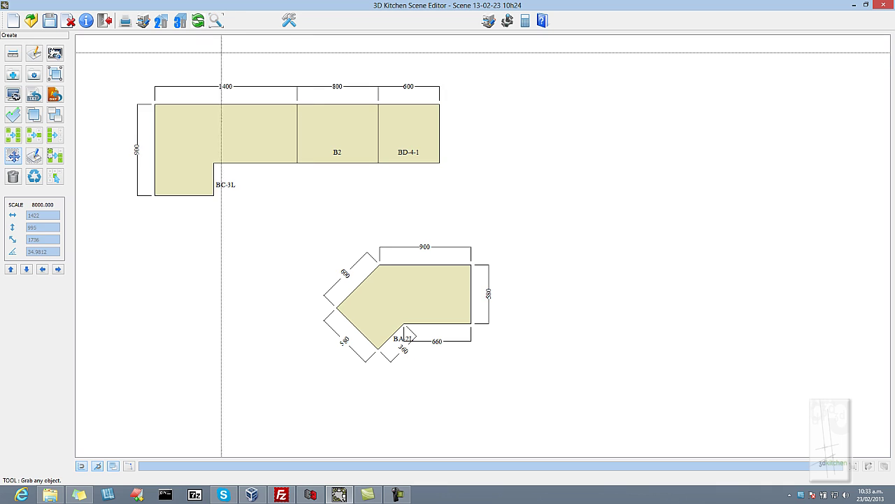
double_click(213, 123)
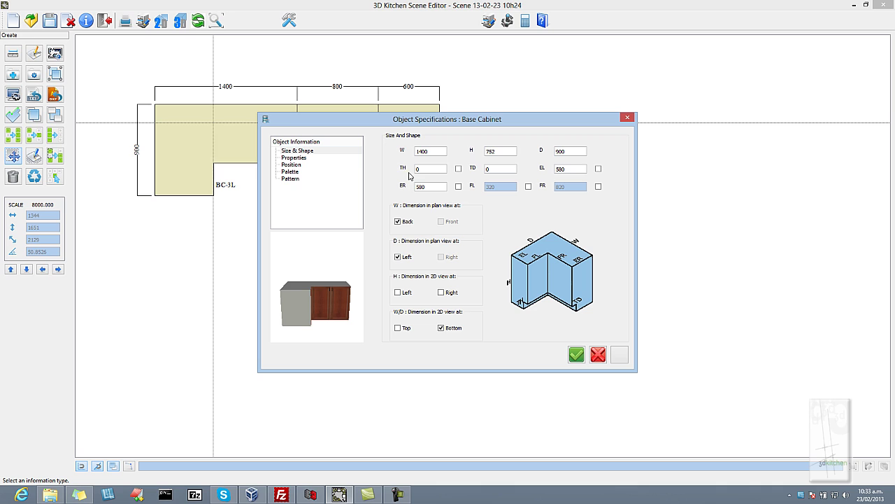
left_click(294, 159)
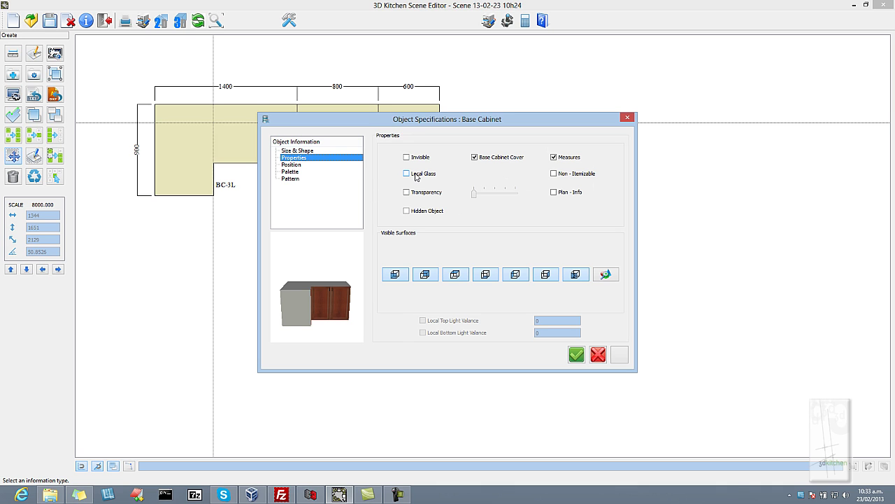
left_click(296, 165)
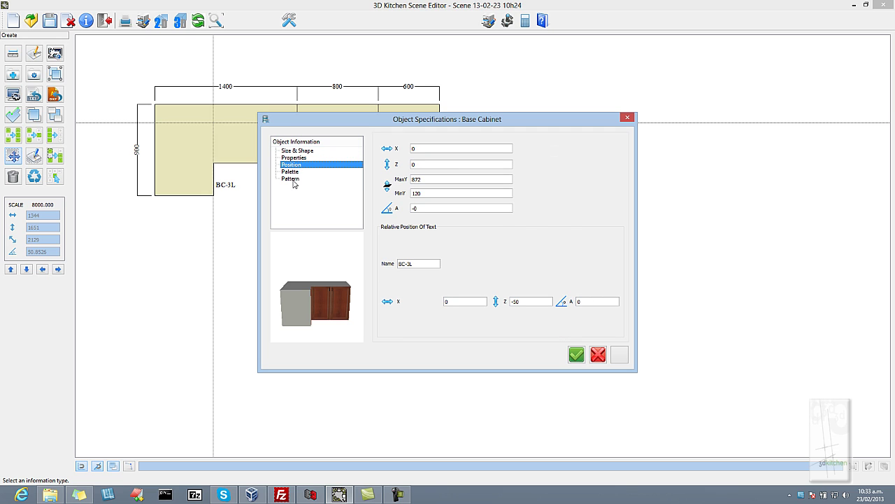
left_click(291, 179)
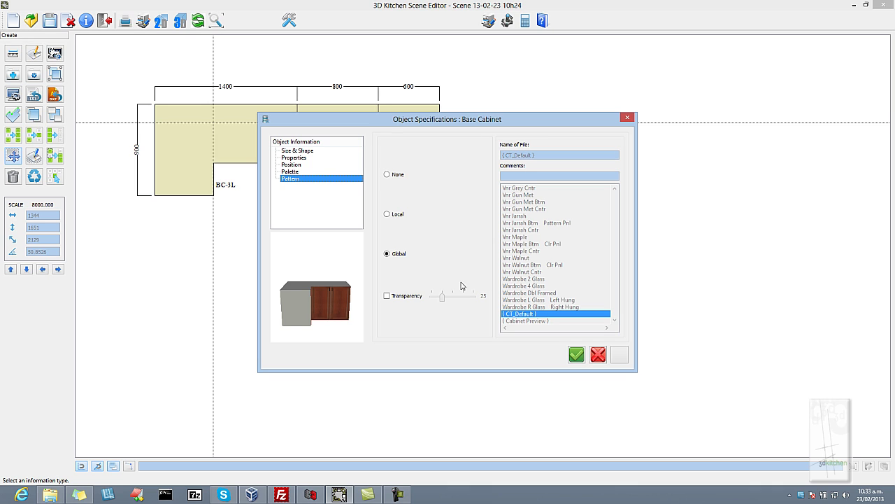
left_click(598, 356)
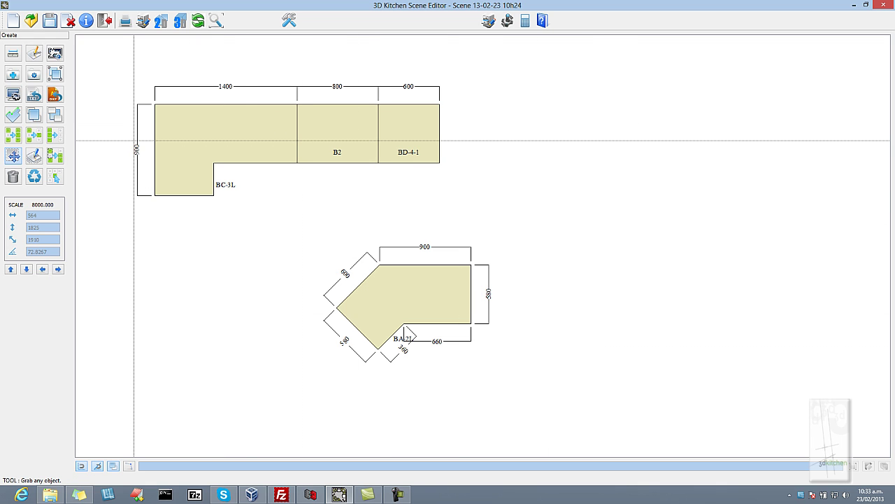
Step: Preview the Electronic dryer model from the appliance library in 3D, examining it up close and from different angles
left_click(11, 75)
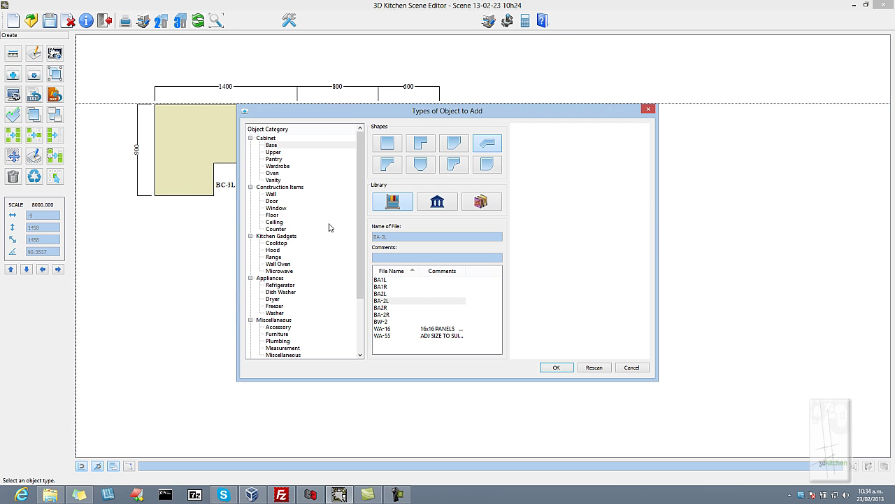
left_click(273, 299)
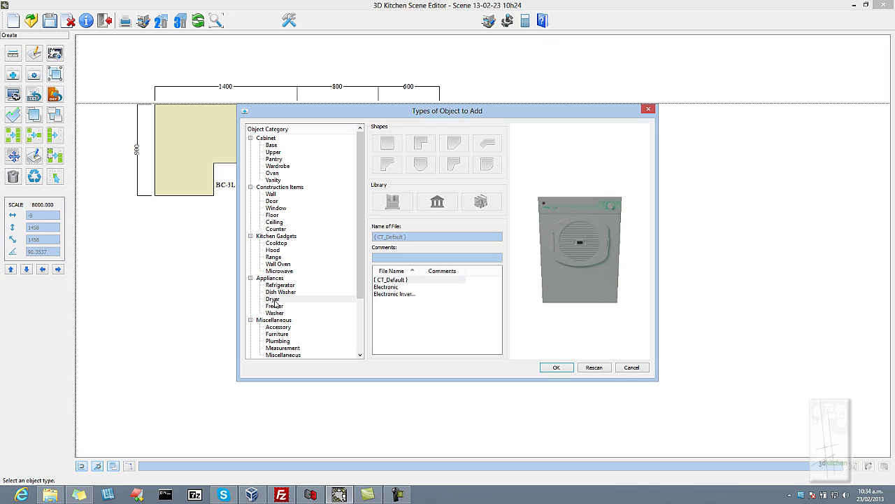
left_click(404, 287)
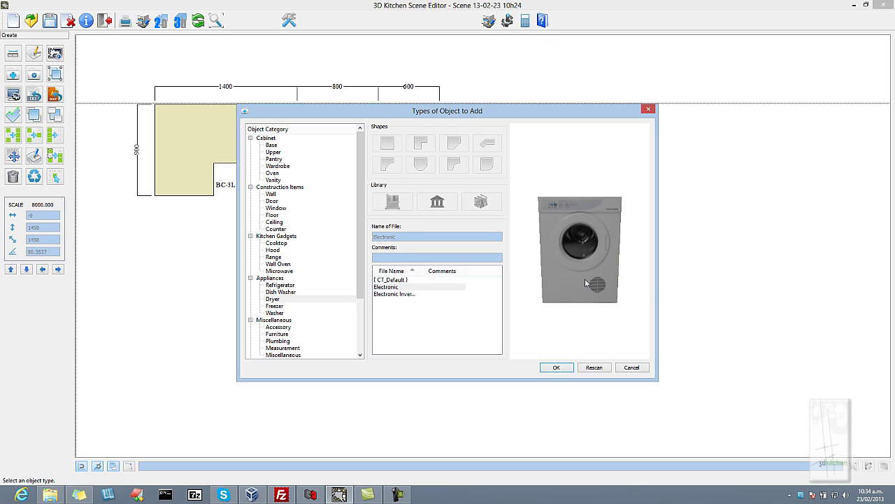
scroll(585, 277, "down", 1)
scroll(585, 267, "up", 4)
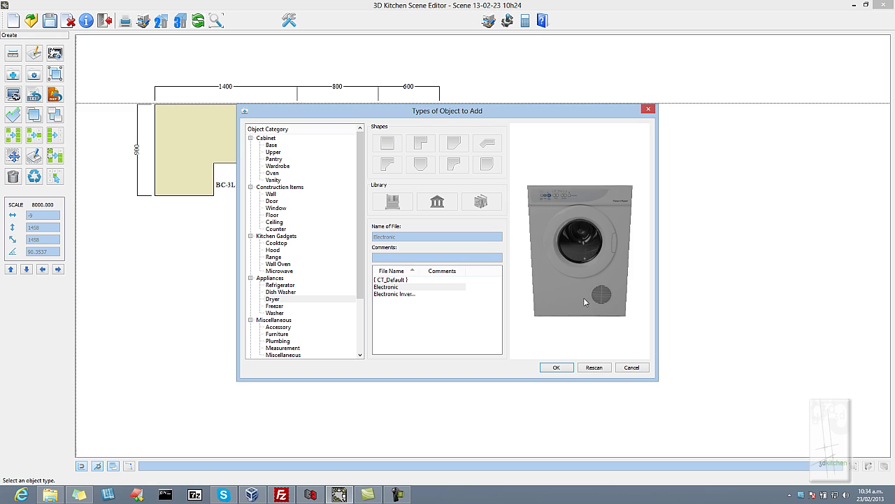
scroll(581, 321, "up", 3)
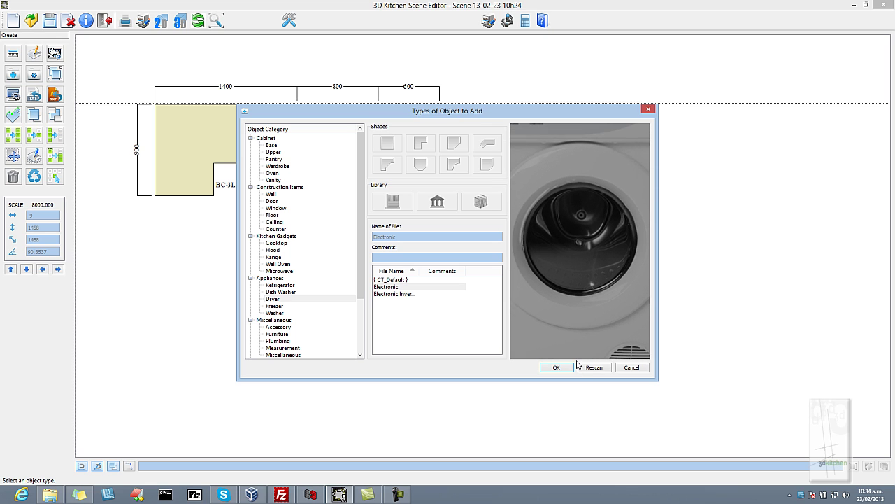
mouse_move(574, 319)
left_mouse_down()
mouse_move(586, 309)
mouse_move(576, 309)
left_mouse_up()
scroll(574, 302, "down", 5)
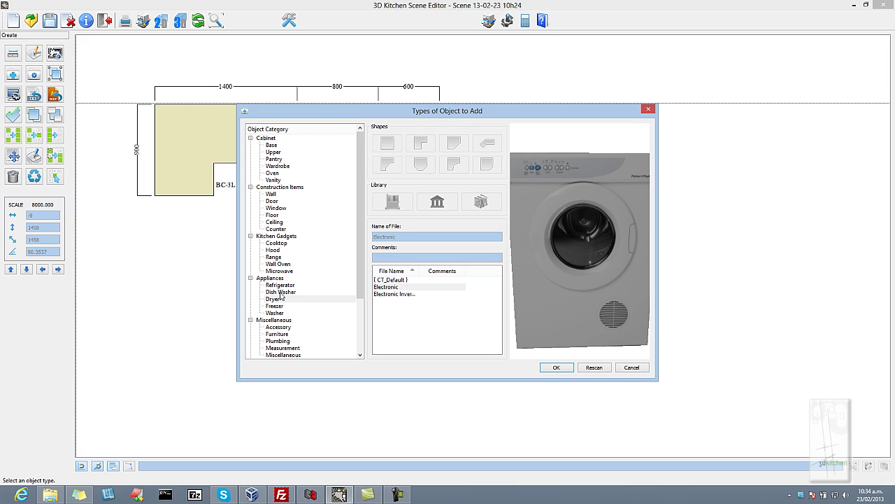
Step: Preview the 600x600 SS 2 wall oven and the Teka Gas on Glass cooktop, and leave the object library without adding anything
left_click(278, 264)
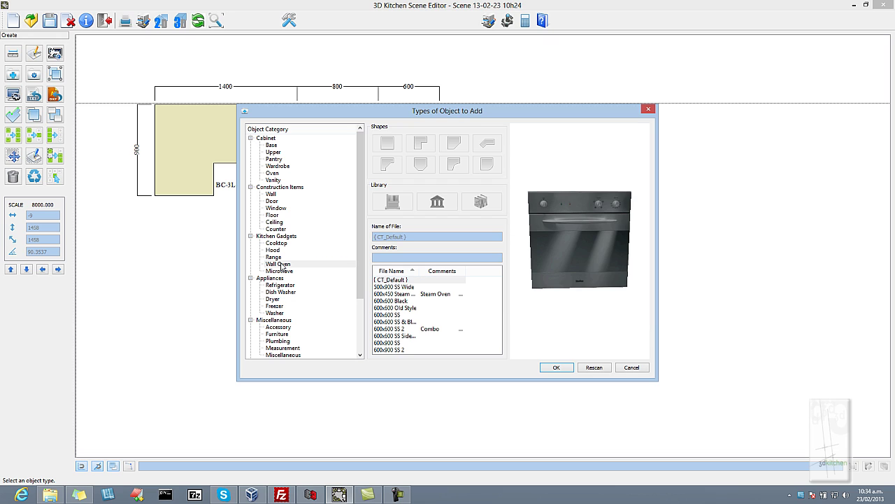
left_click(430, 329)
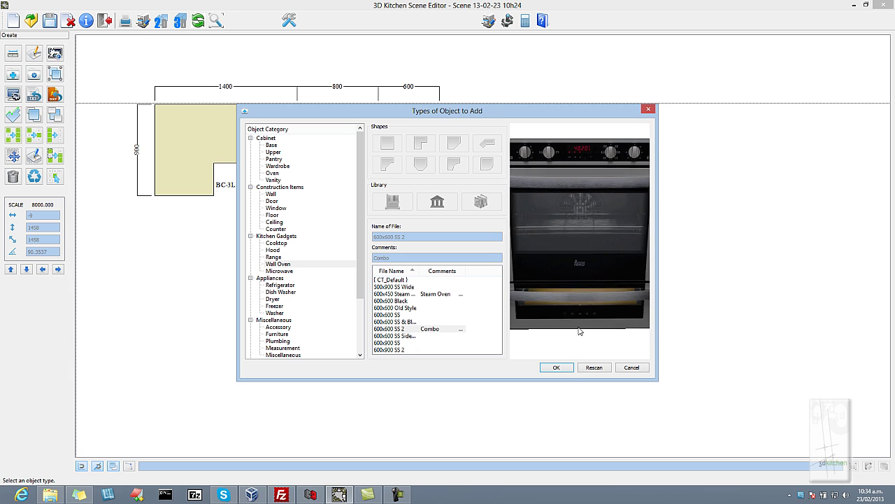
left_click(274, 242)
left_click(404, 315)
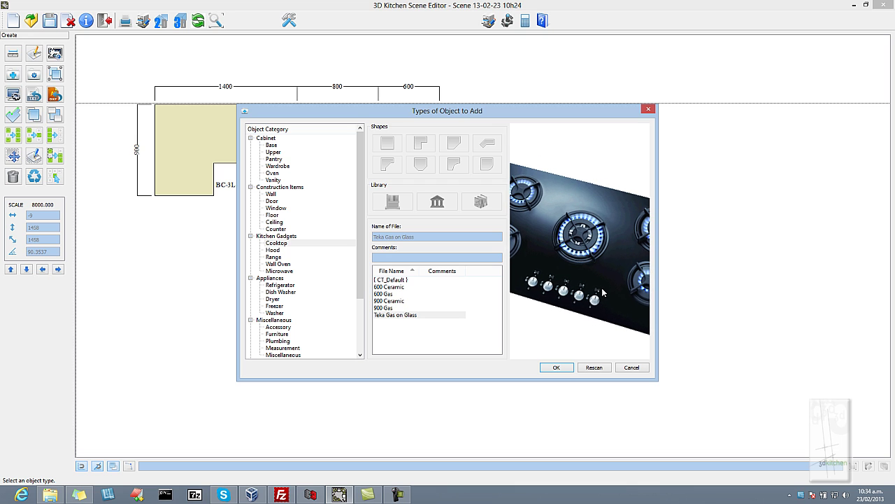
left_click(628, 368)
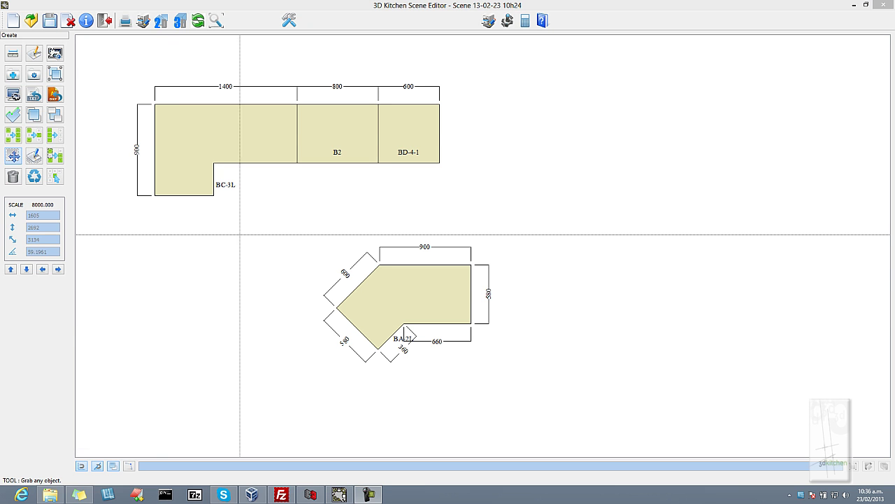
Step: Preview the OV-MW-2DRW-1DR oven tower among the grouped cabinet objects in 3D, and leave the library without adding it
left_click(13, 75)
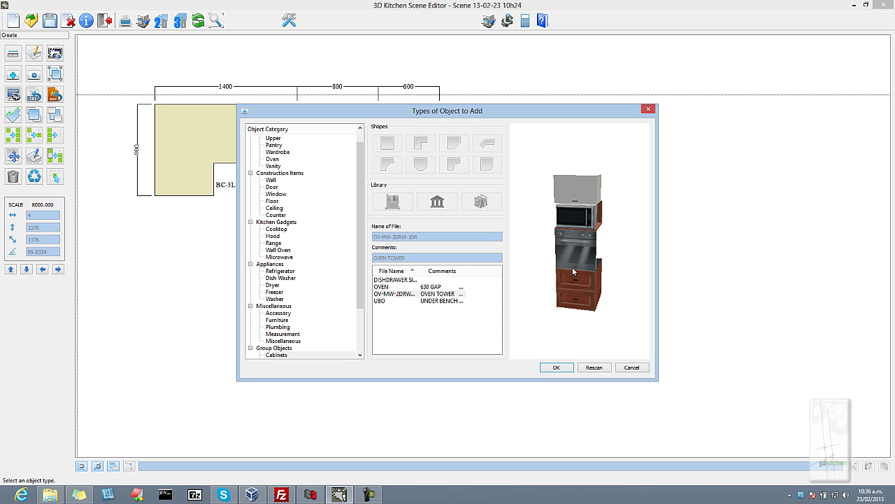
right_click_drag(571, 223, 568, 273)
mouse_move(569, 274)
left_mouse_down()
mouse_move(646, 276)
mouse_move(587, 282)
mouse_move(576, 279)
mouse_move(577, 259)
left_mouse_up()
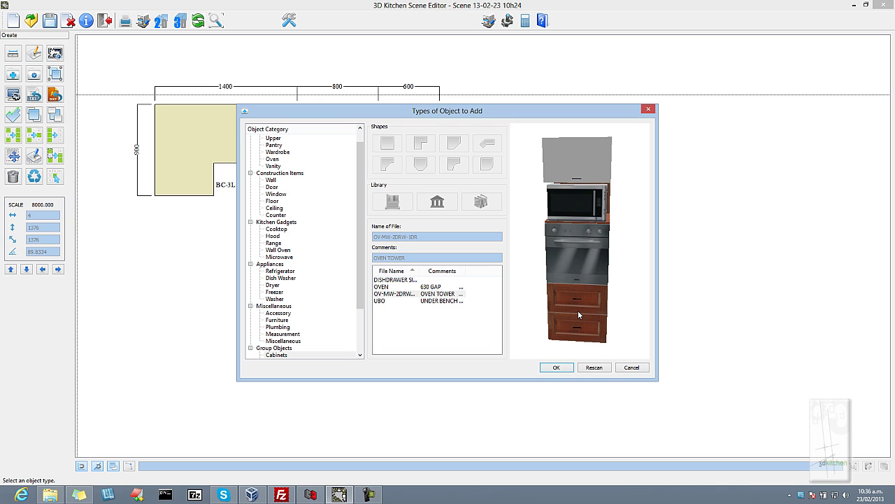
left_click(633, 367)
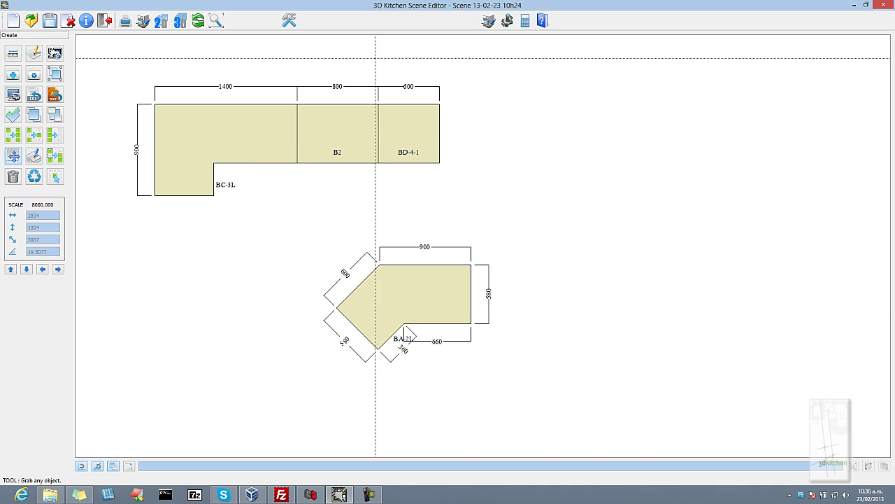
Step: Load the Demo2 scene, discarding the unsaved modifications to the current plan
left_click(31, 21)
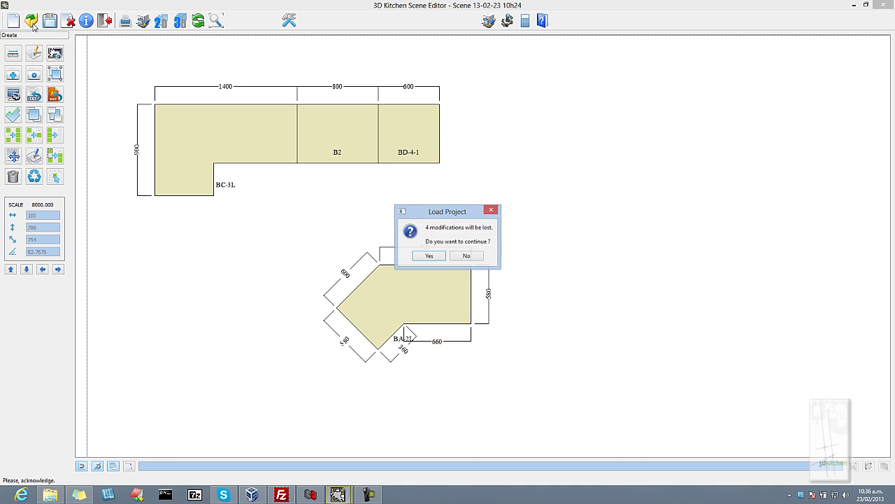
left_click(429, 257)
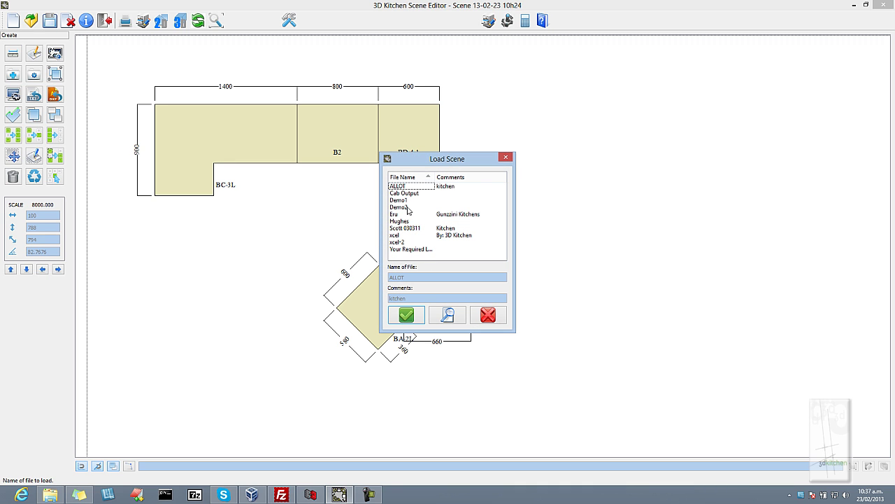
left_click(406, 316)
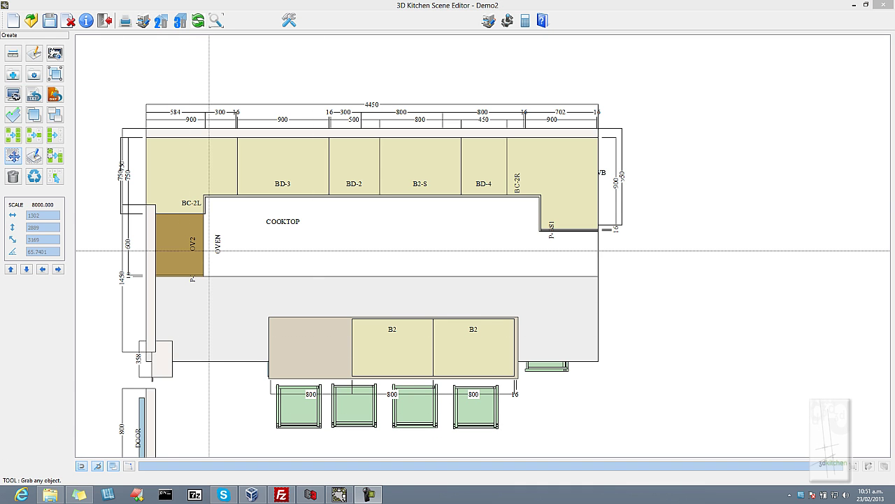
Step: Display the Demo2 kitchen in 3D and examine its cabinets, appliances, island bench and stools from several viewpoints
left_click(180, 21)
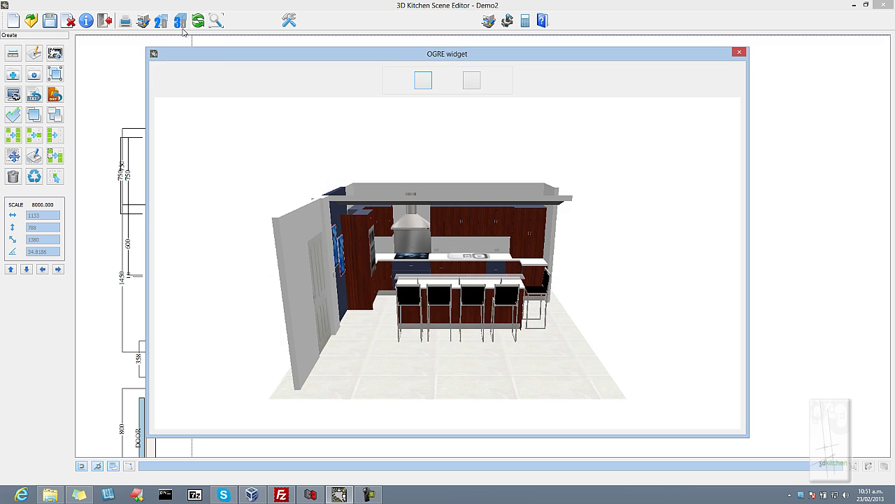
left_click_drag(434, 278, 416, 263)
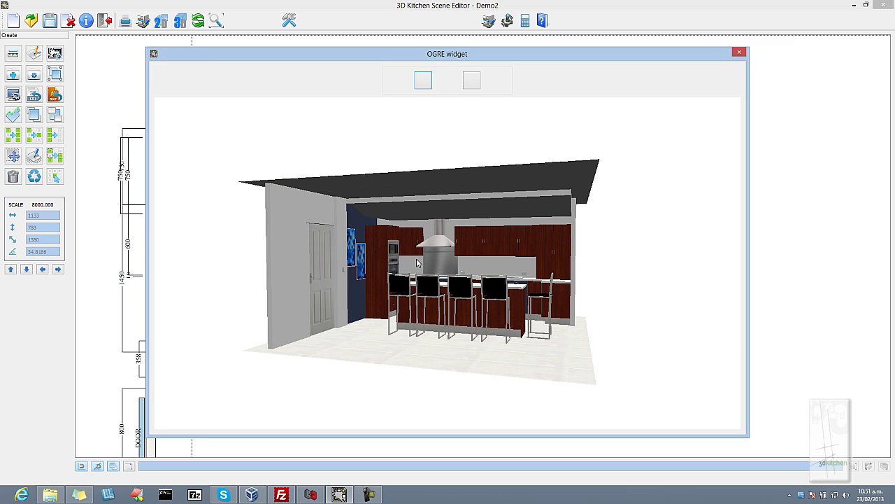
right_click_drag(417, 264, 415, 458)
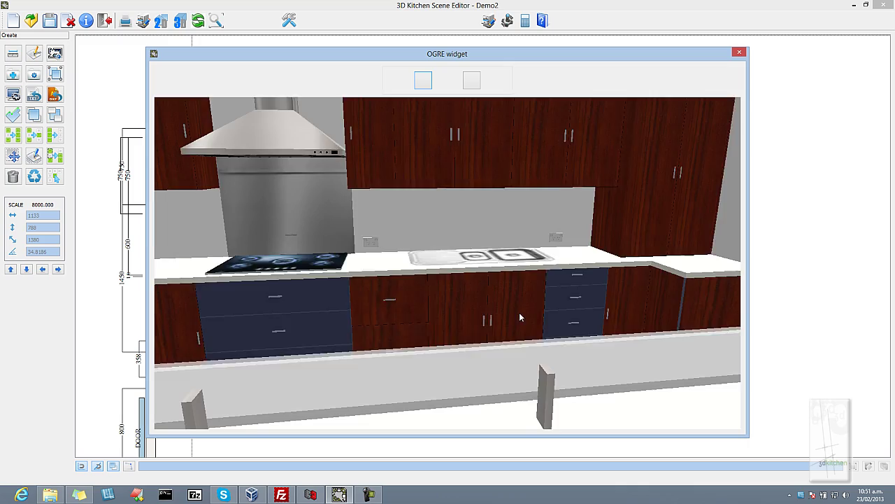
left_click_drag(523, 314, 488, 209)
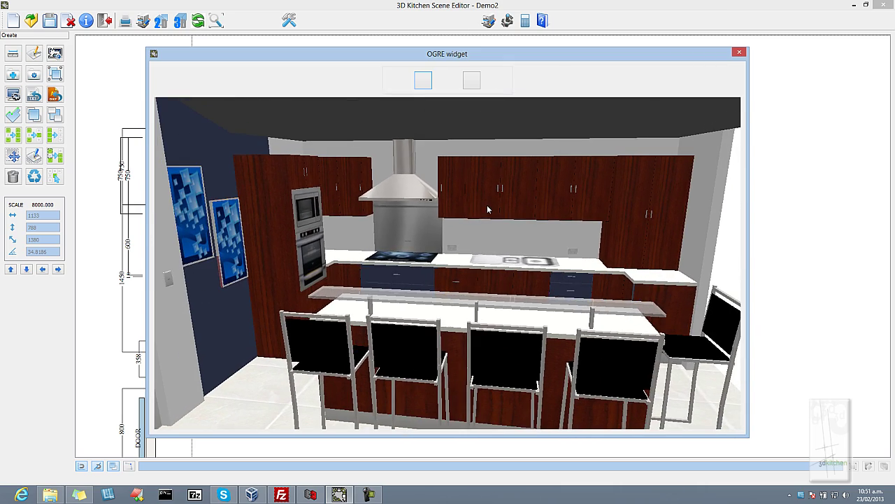
left_click_drag(505, 308, 566, 436)
left_click_drag(563, 390, 557, 456)
scroll(557, 456, "down", 8)
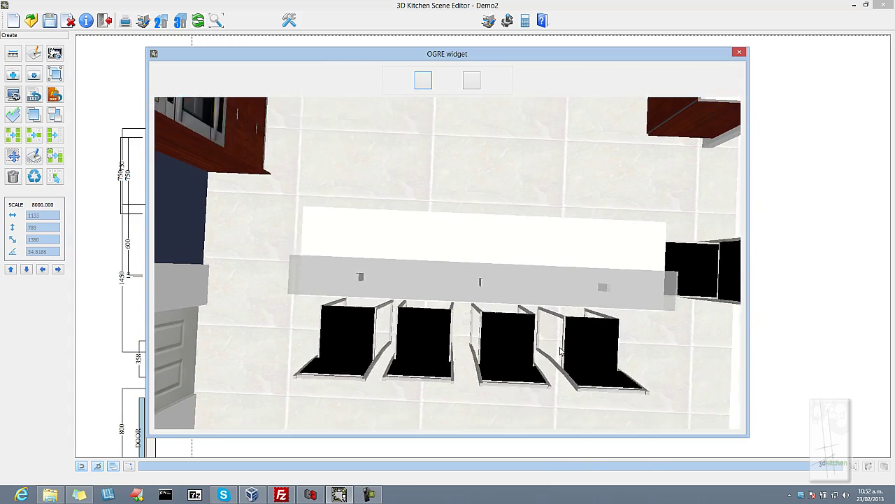
left_click_drag(558, 290, 535, 318)
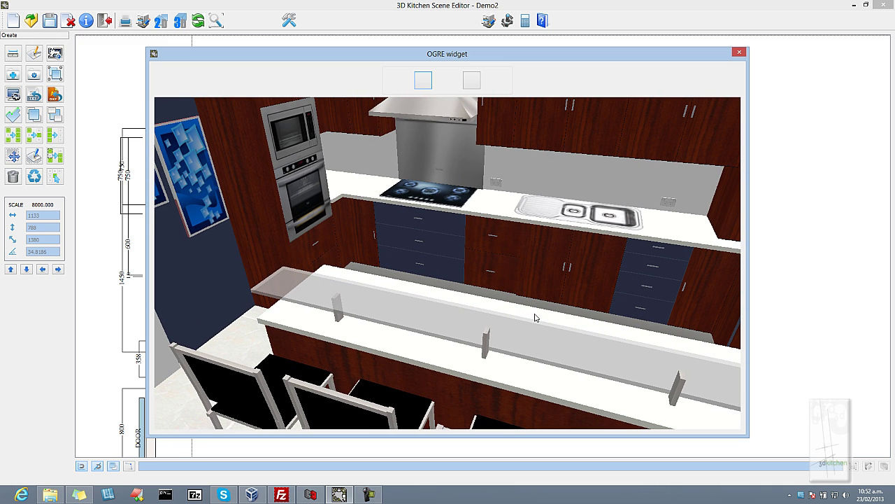